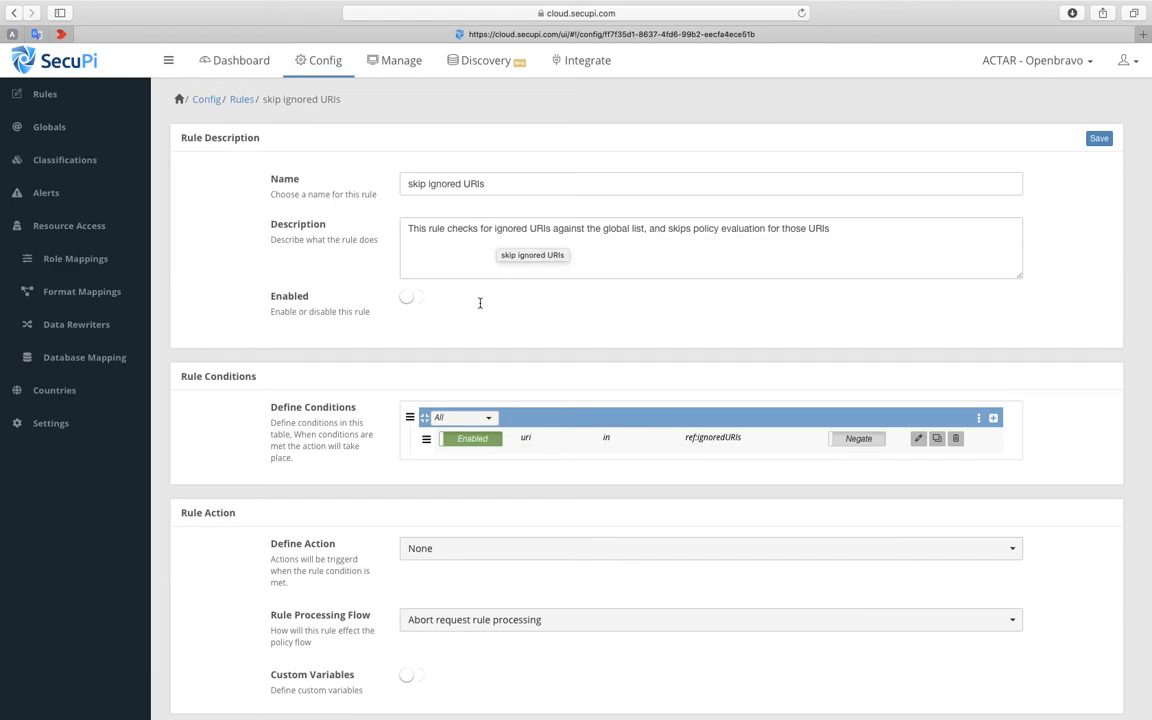
scroll(440, 235, "down", 1)
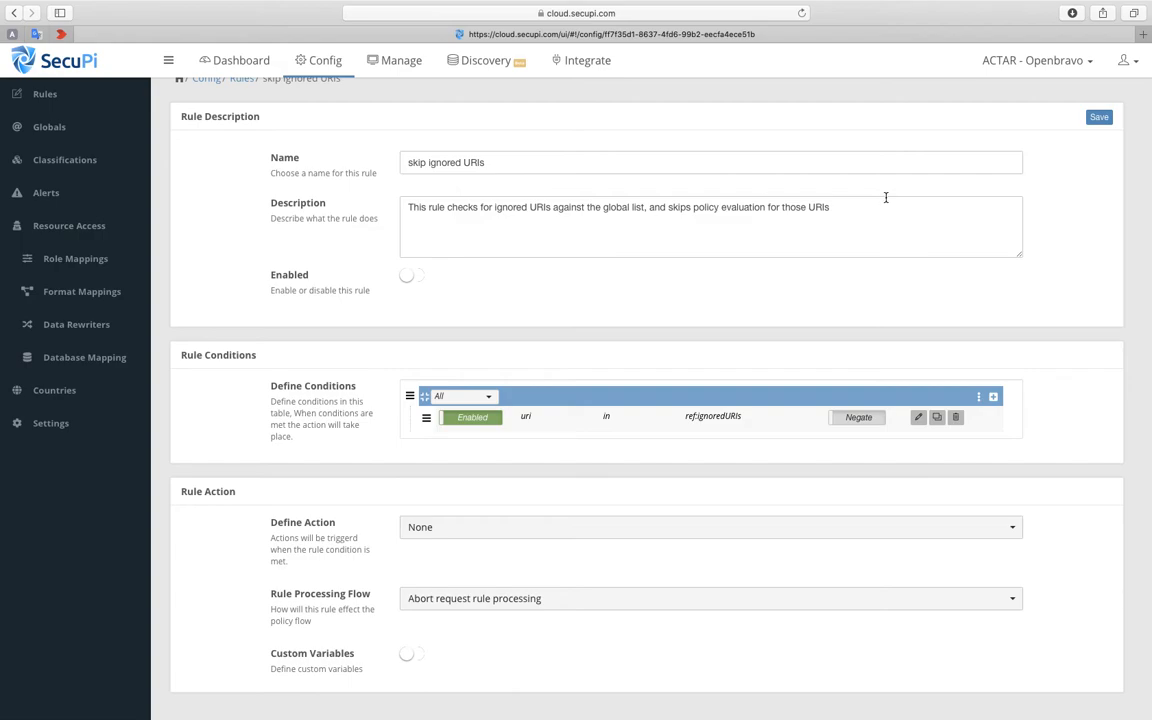
left_click(1135, 61)
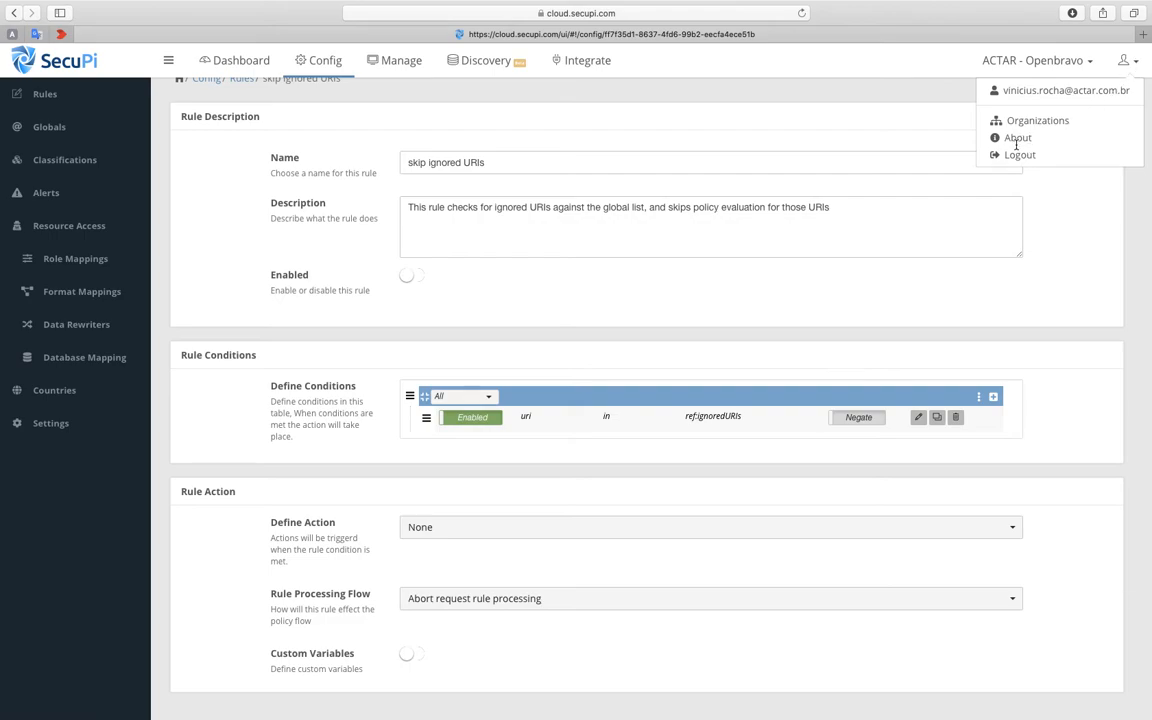
left_click(677, 96)
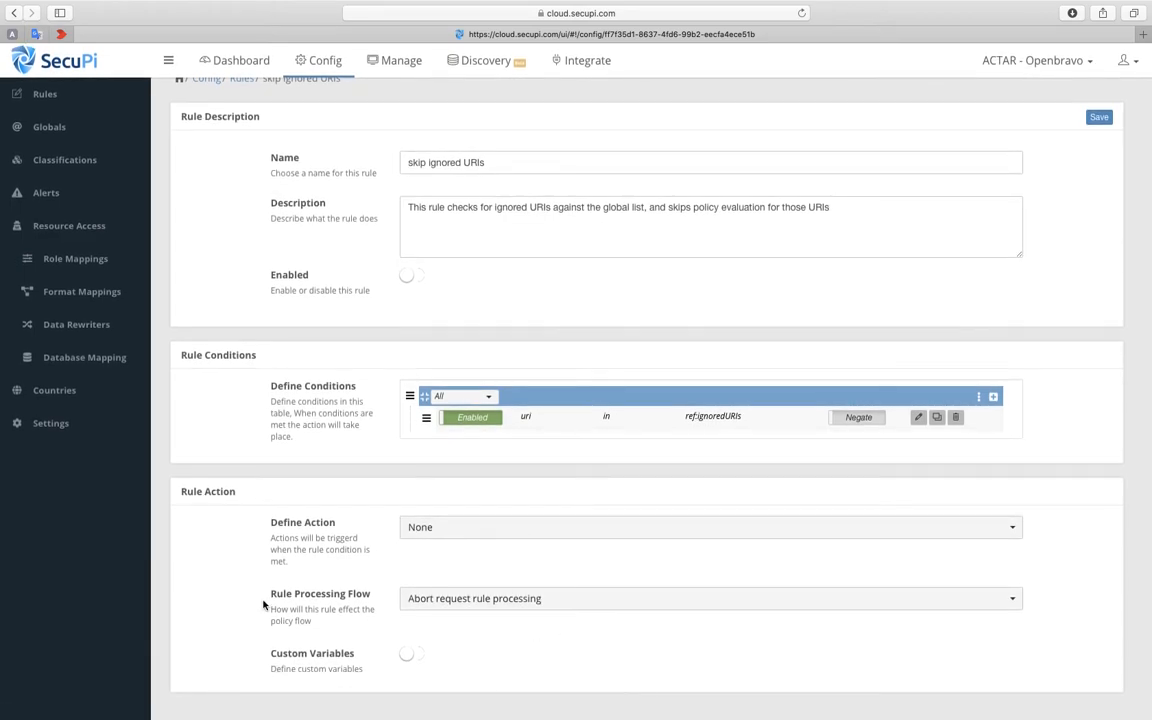
- Examine the Rule Processing Flow options of the skip ignored URIs rule and return to the rules overview
left_click_drag(277, 595, 369, 594)
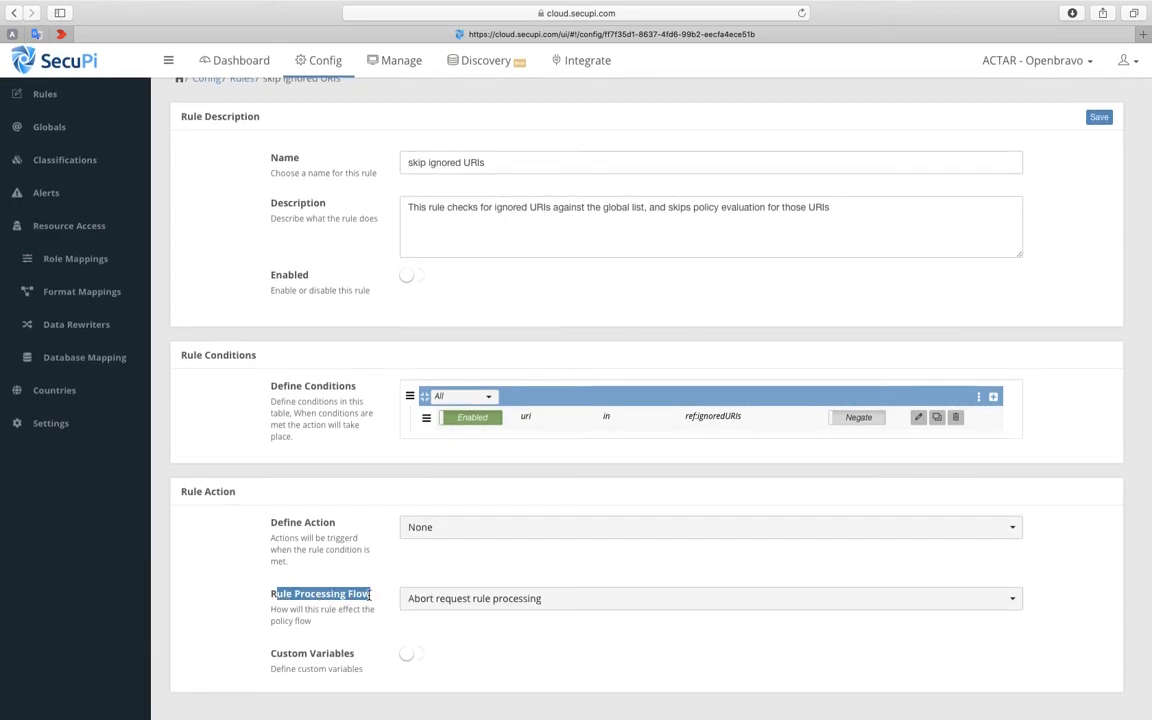
left_click(281, 596)
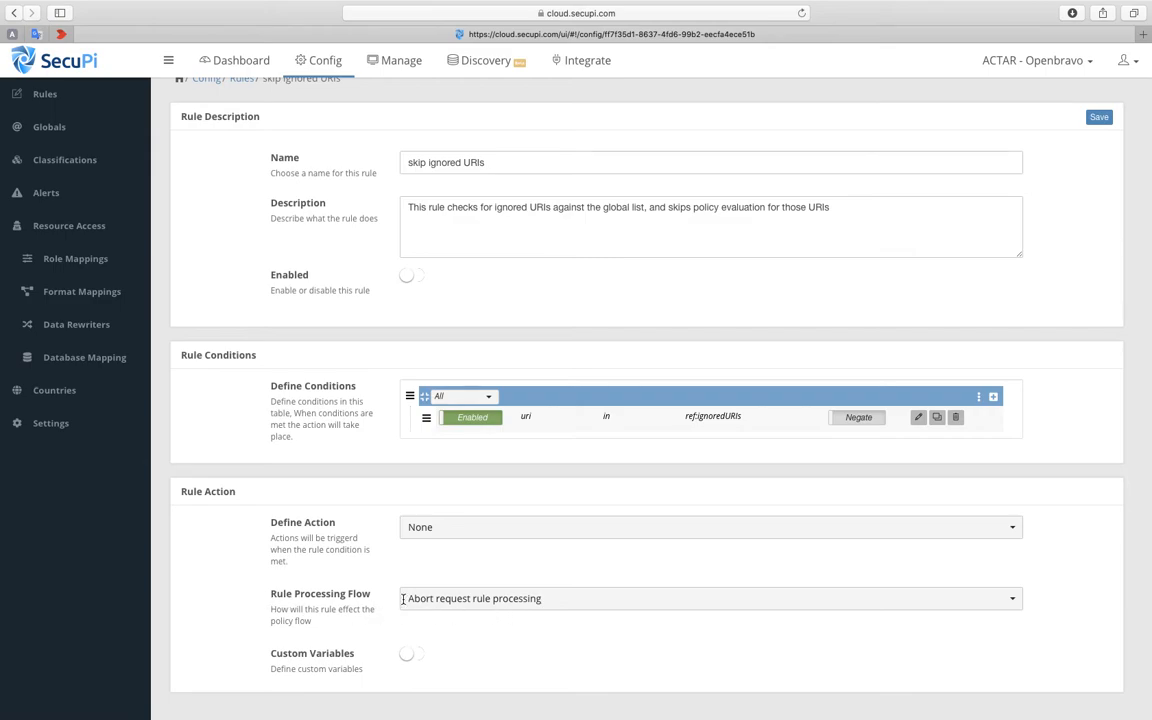
left_click_drag(403, 598, 585, 600)
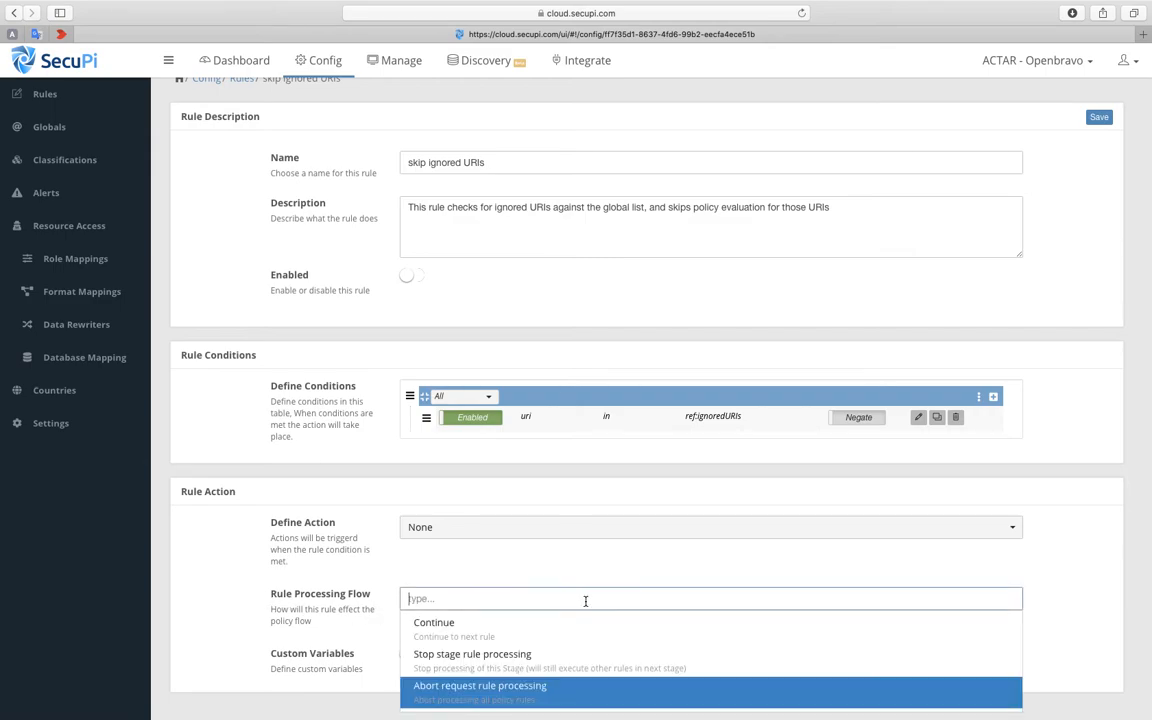
key("Return")
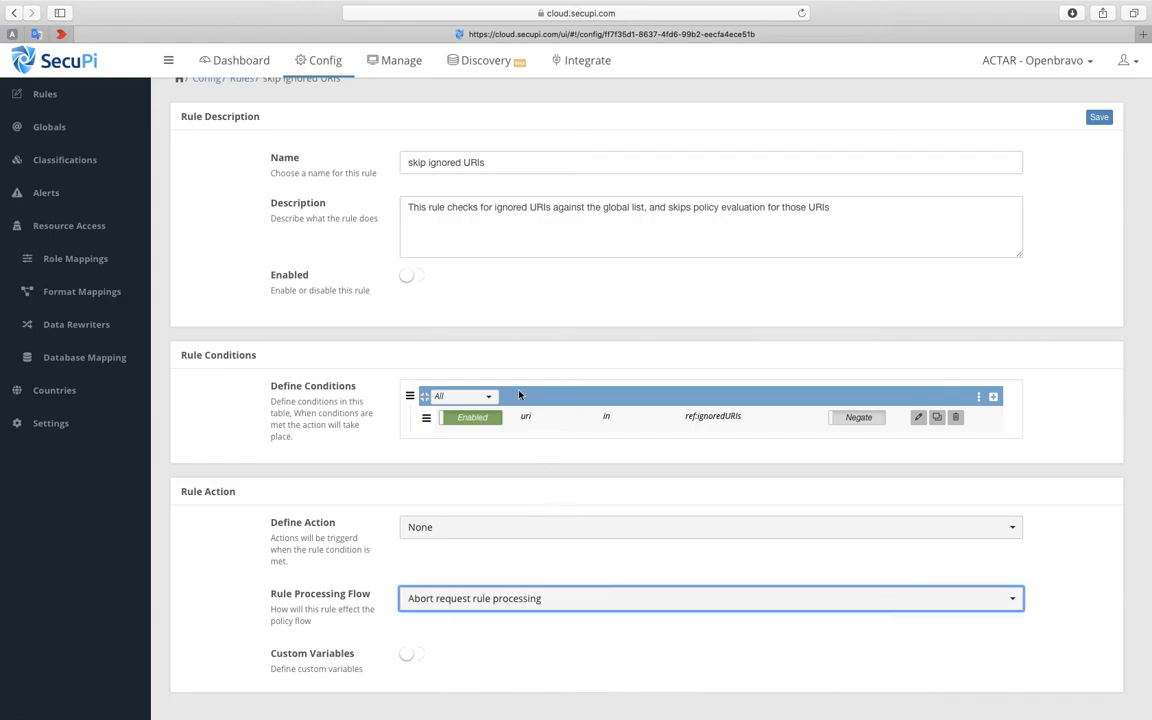
scroll(520, 396, "up", 1)
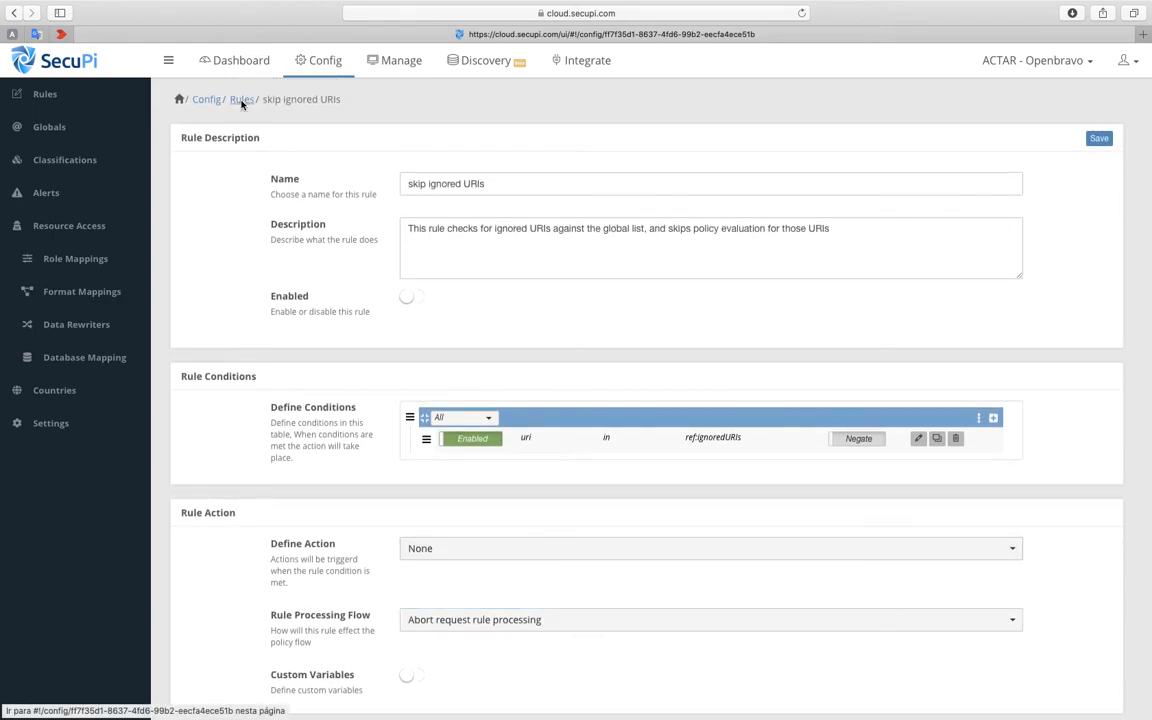
left_click(241, 101)
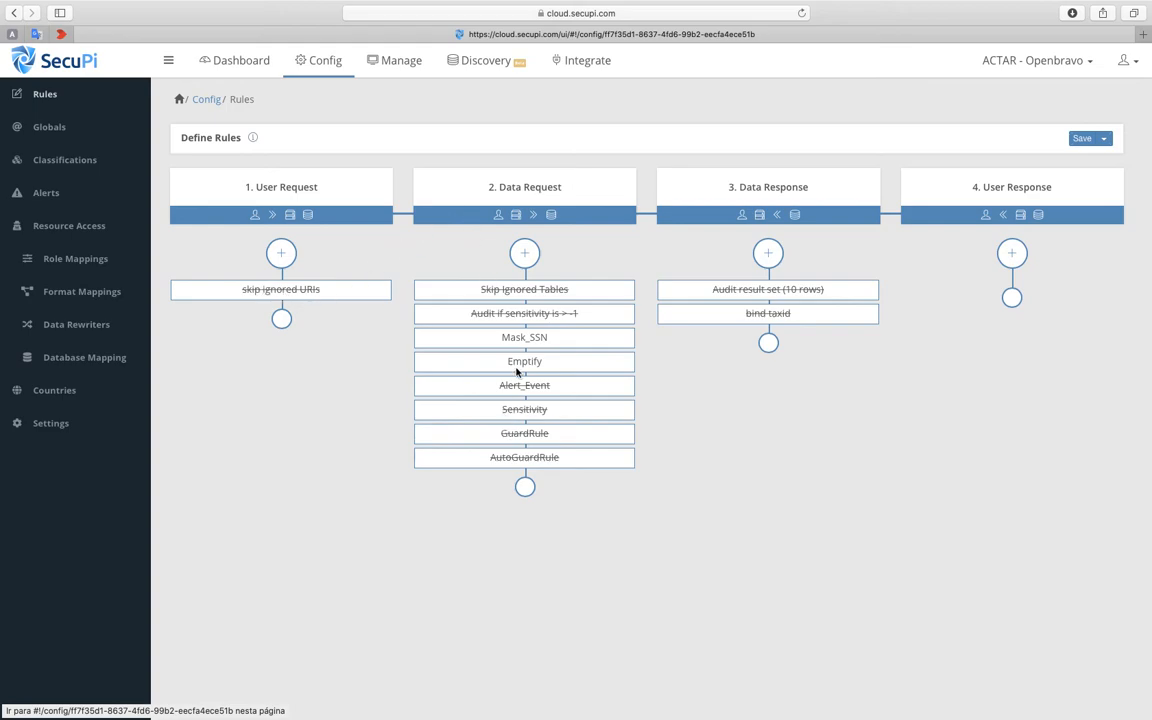
- Set the skip ignored URIs rule's processing flow to Stop stage rule processing and return to the rules overview
left_click(296, 290)
scroll(310, 314, "down", 1)
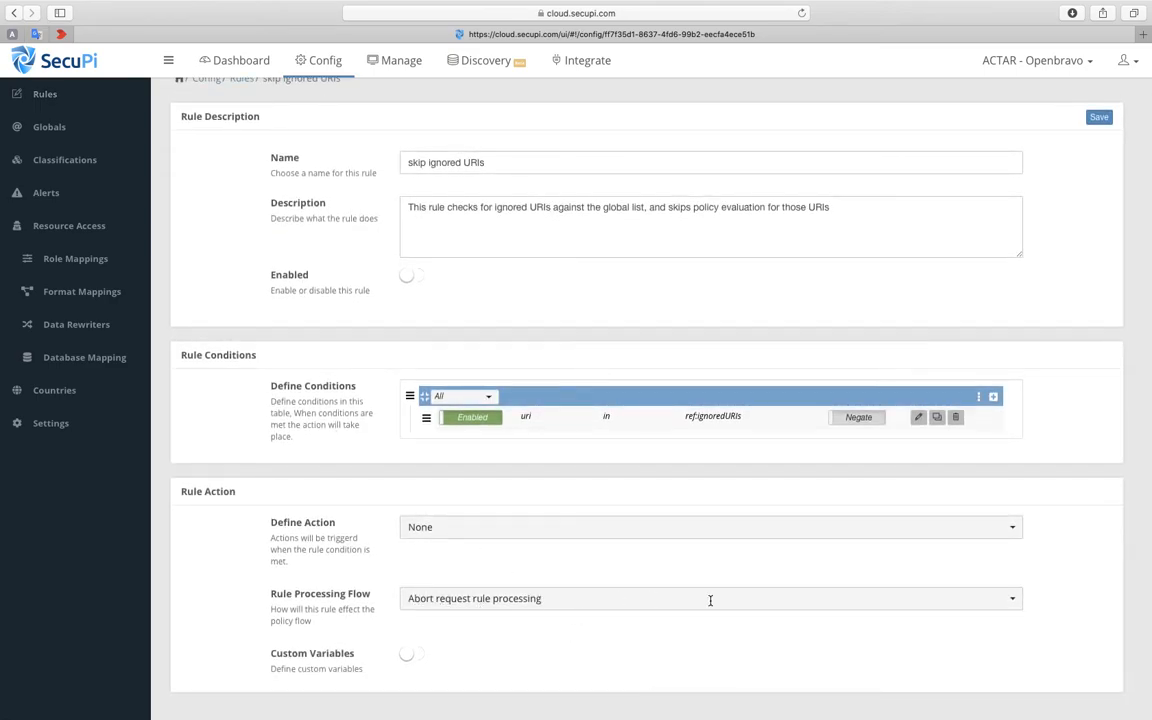
left_click(1010, 598)
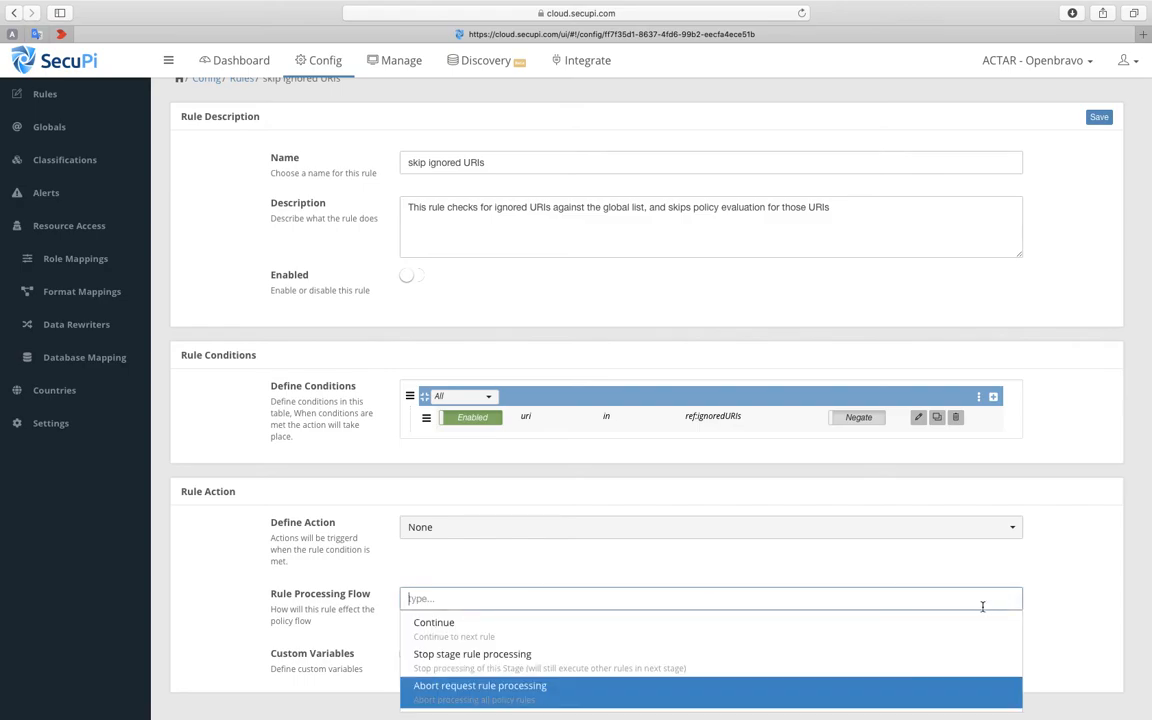
left_click(485, 655)
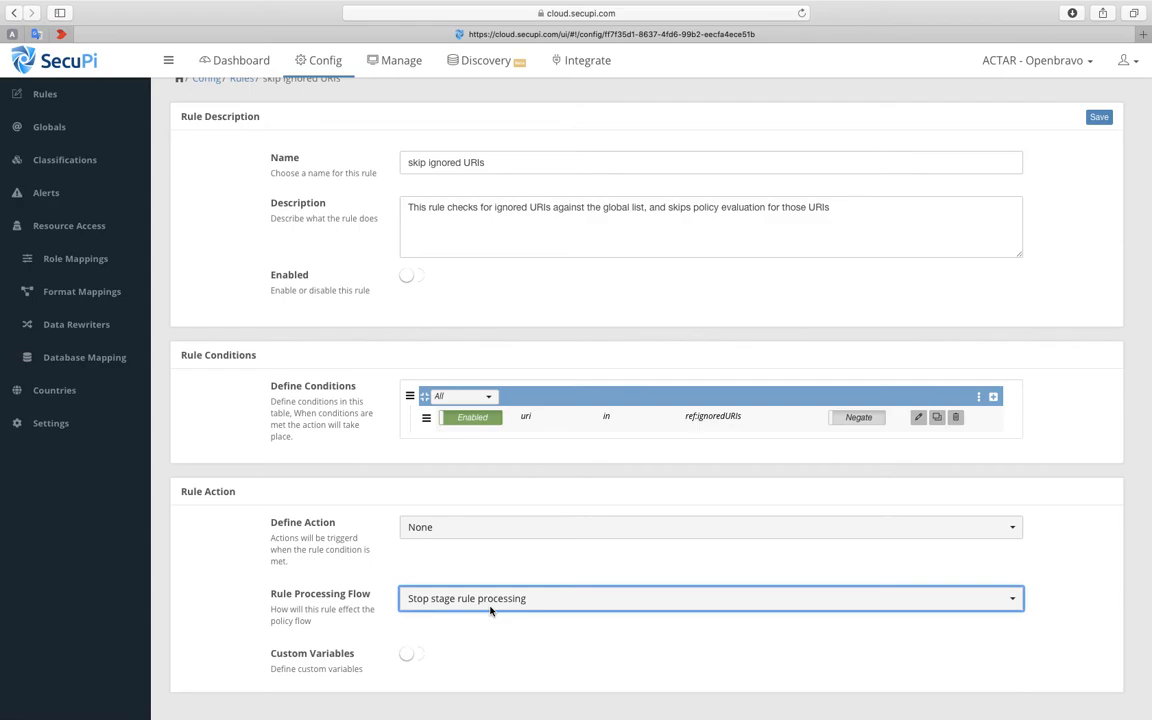
scroll(399, 314, "up", 1)
left_click(244, 101)
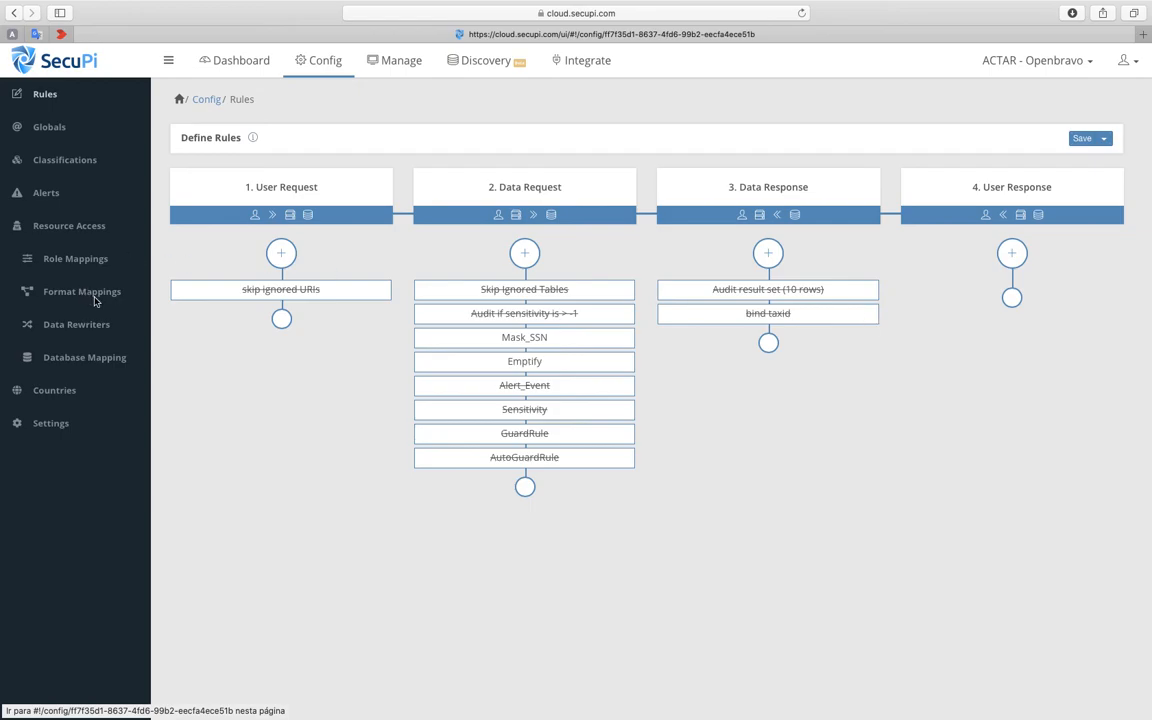
- Set the skip ignored URIs rule's processing flow to Continue and return to the rules overview
left_click(298, 290)
scroll(428, 510, "down", 1)
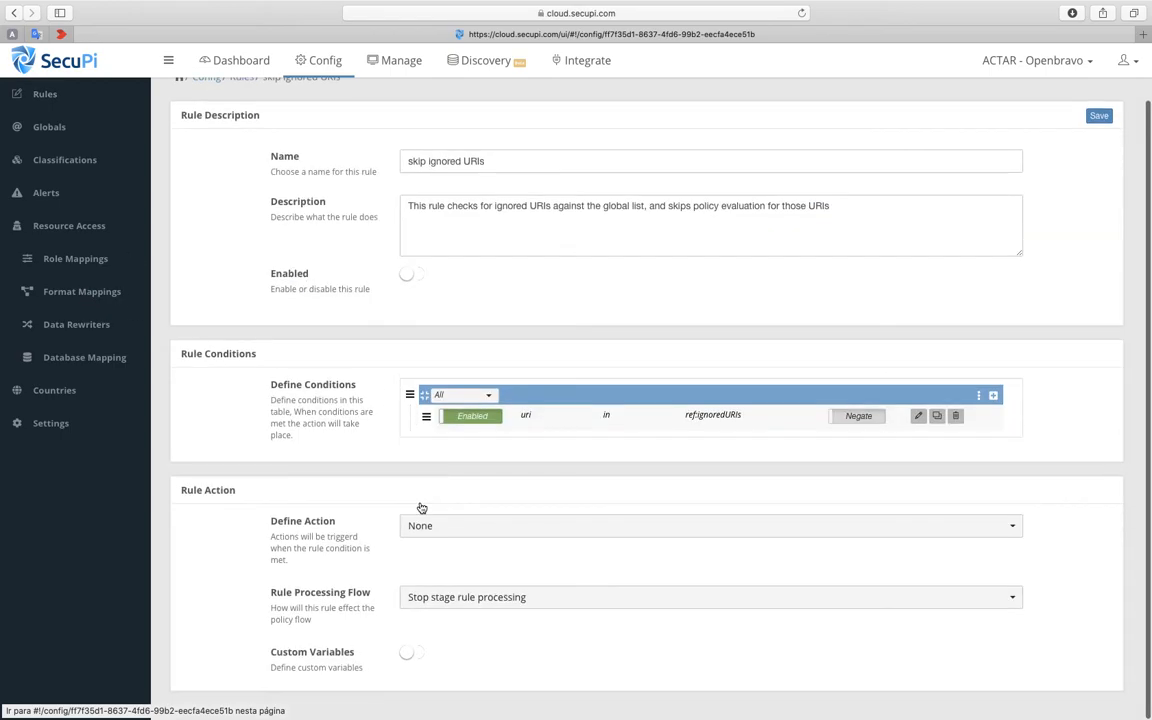
left_click(955, 599)
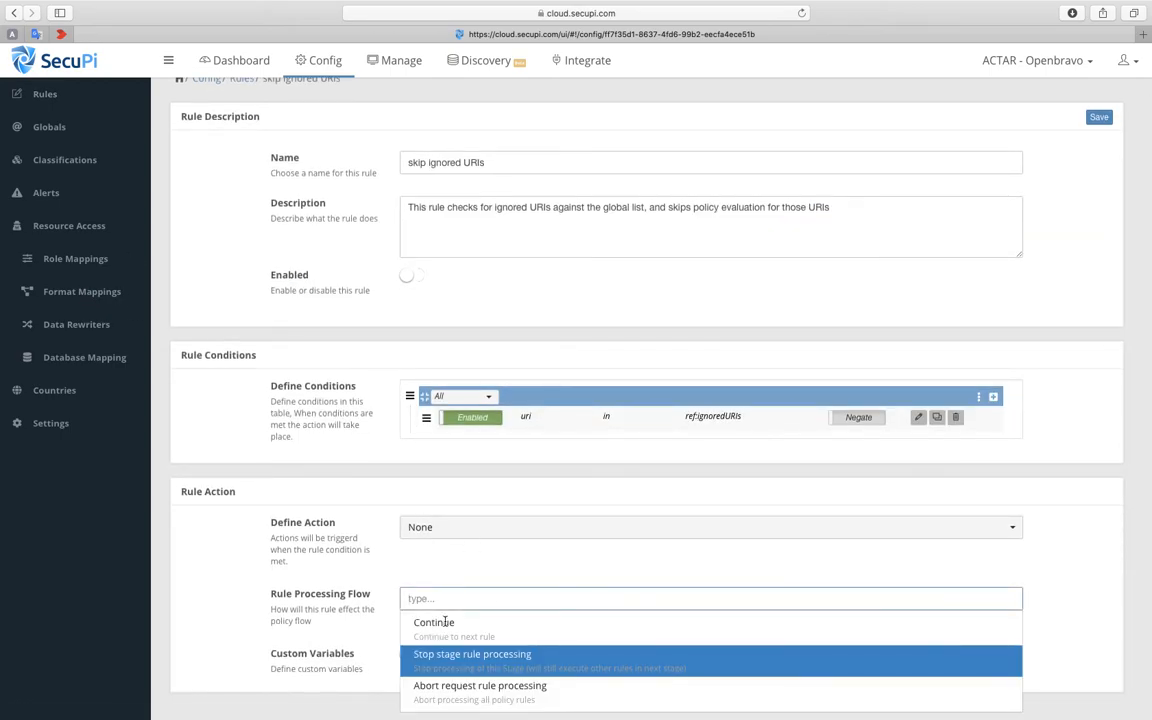
left_click(425, 621)
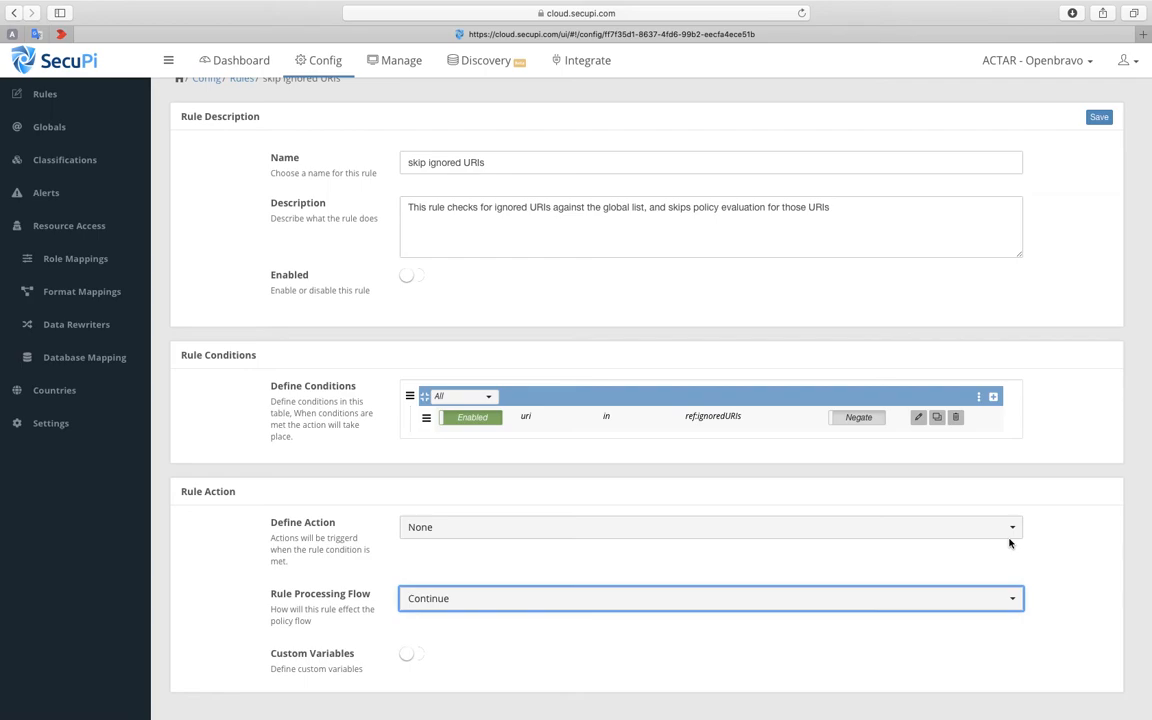
scroll(1009, 543, "up", 1)
left_click(246, 104)
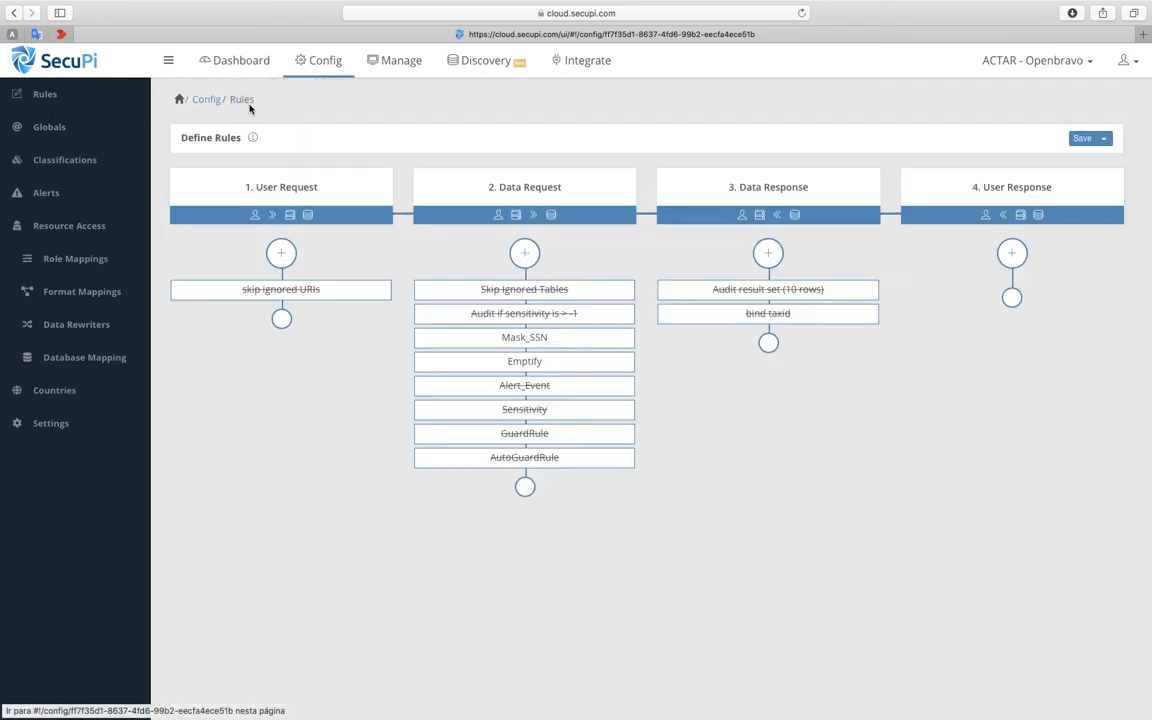
- Add a new rule to the User Request stage, leaving it enabled
left_click(282, 254)
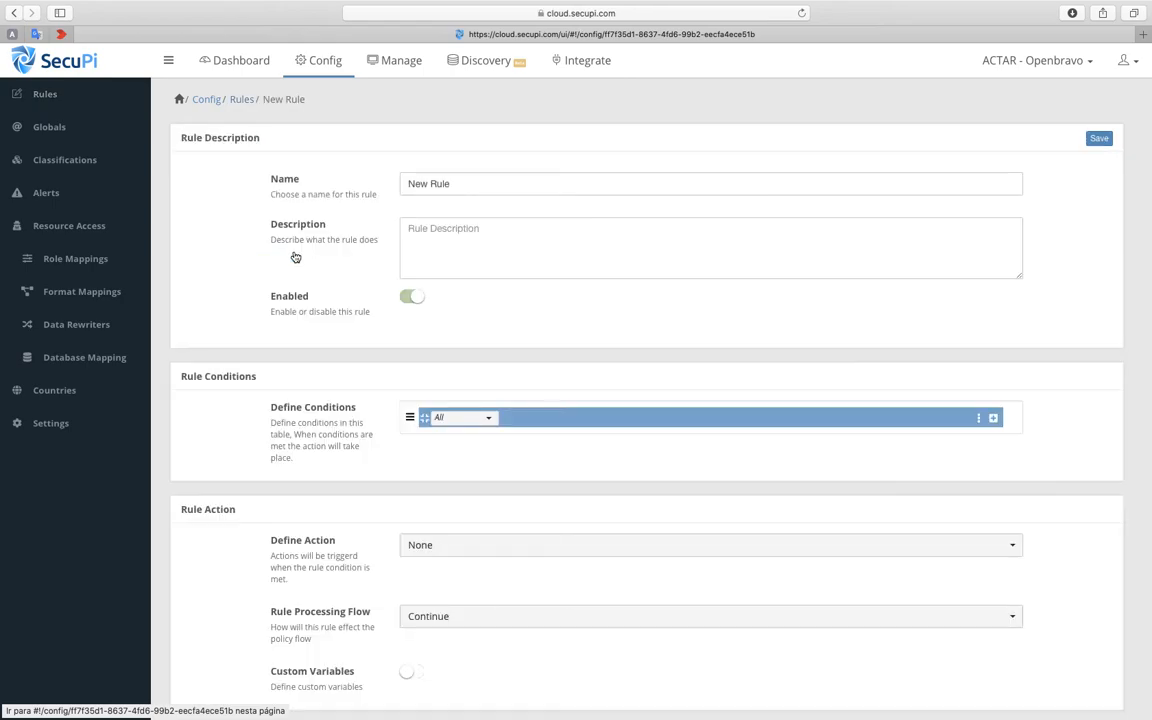
left_click_drag(522, 185, 402, 197)
left_click(407, 297)
left_click(420, 300)
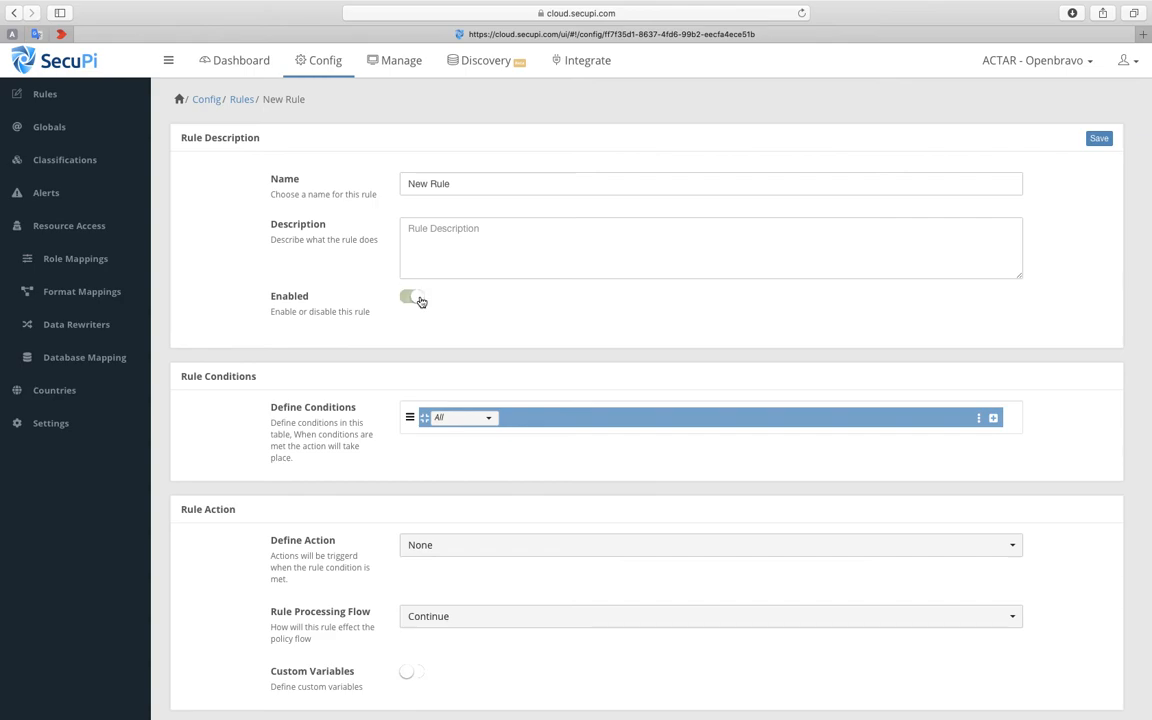
- Start a new condition for the rule, using the predefined country variable
left_click(993, 419)
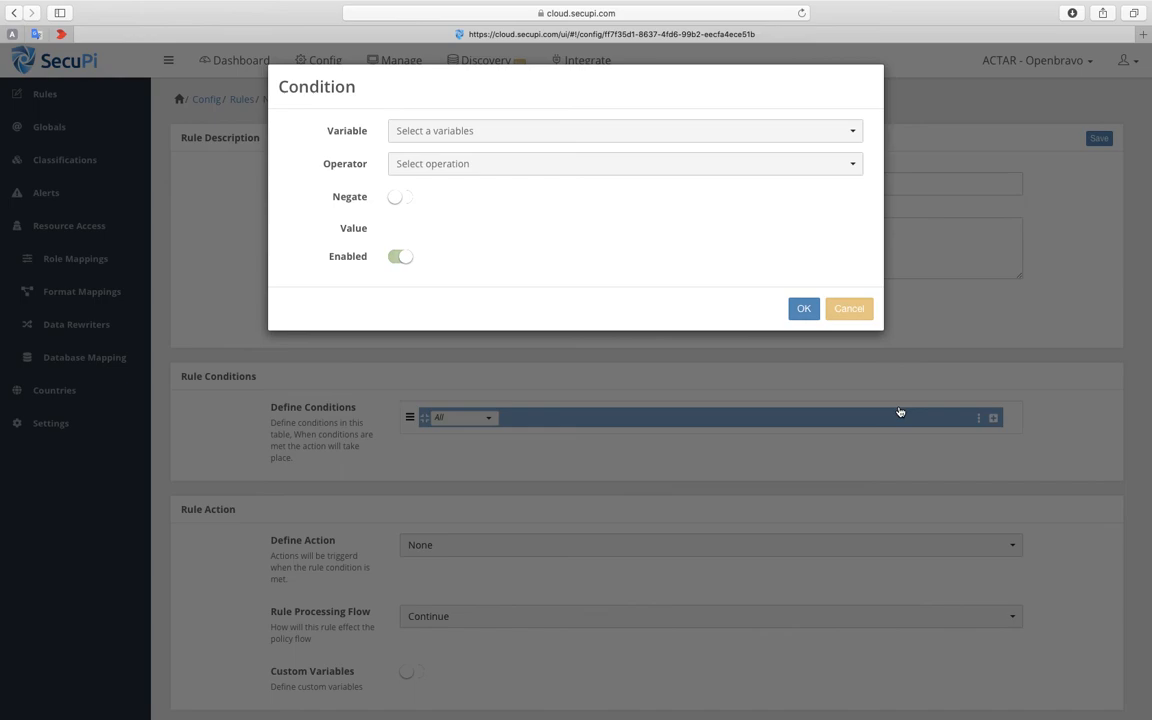
left_click(854, 132)
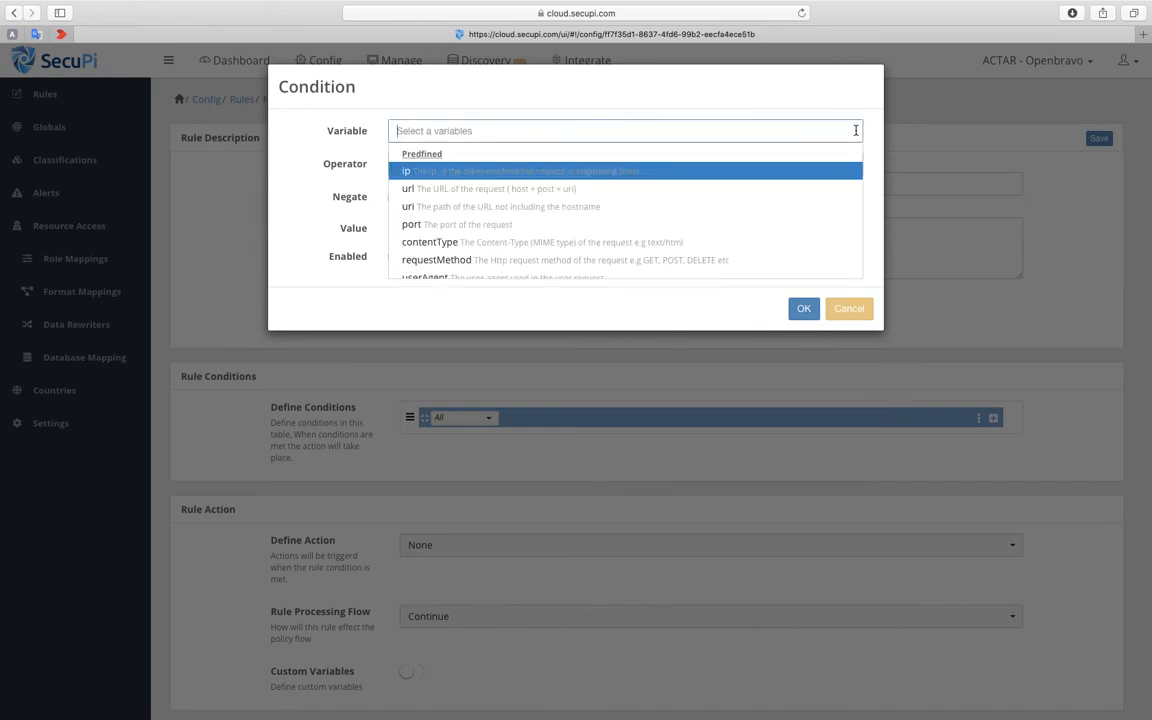
scroll(711, 212, "down", 1)
scroll(711, 212, "up", 1)
scroll(536, 225, "down", 2)
scroll(536, 225, "down", 3)
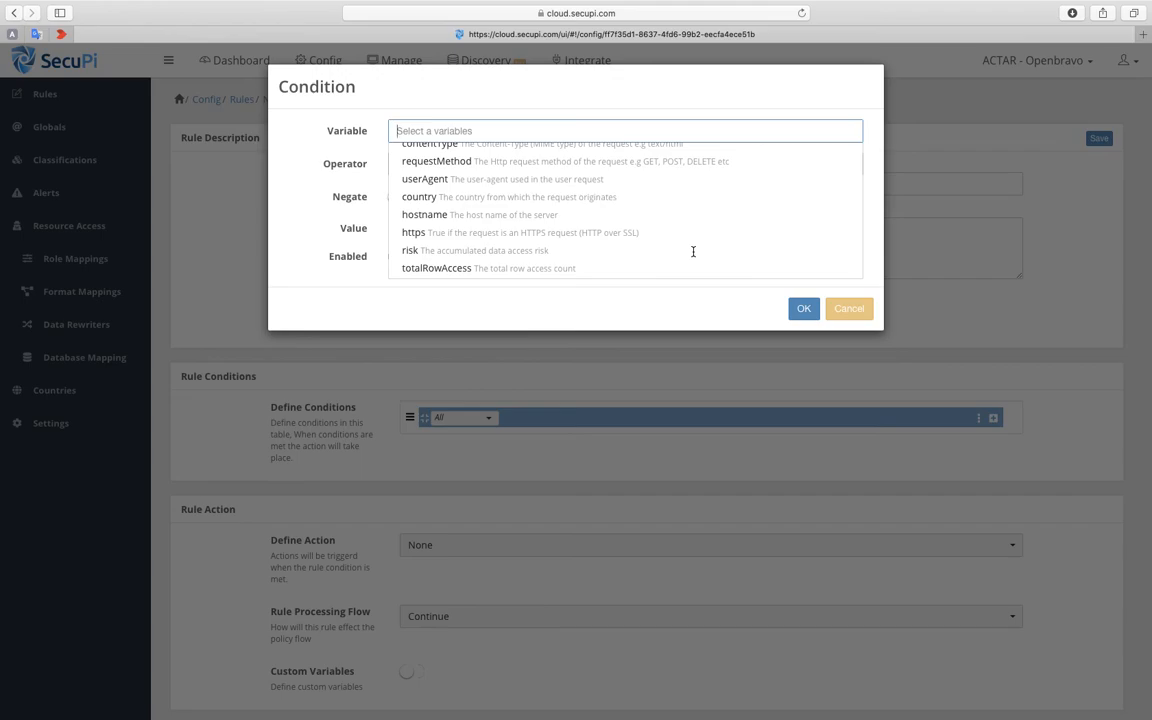
scroll(693, 252, "up", 1)
scroll(693, 252, "down", 3)
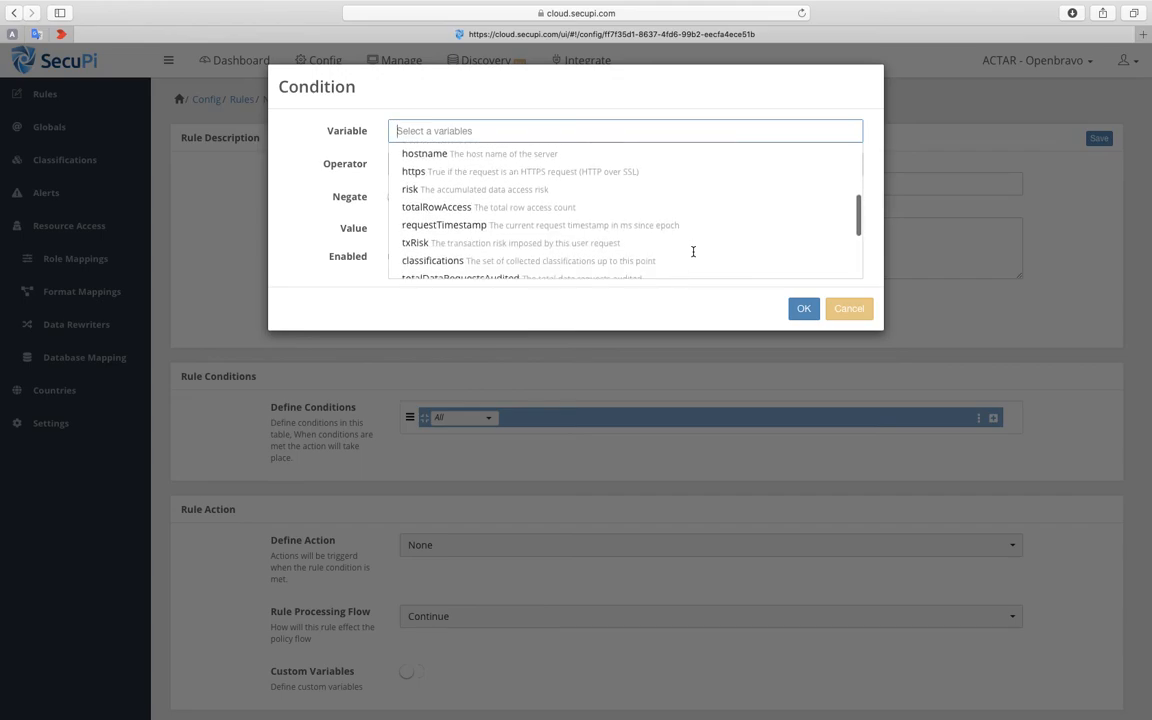
scroll(693, 252, "up", 3)
scroll(458, 240, "up", 3)
scroll(458, 238, "down", 3)
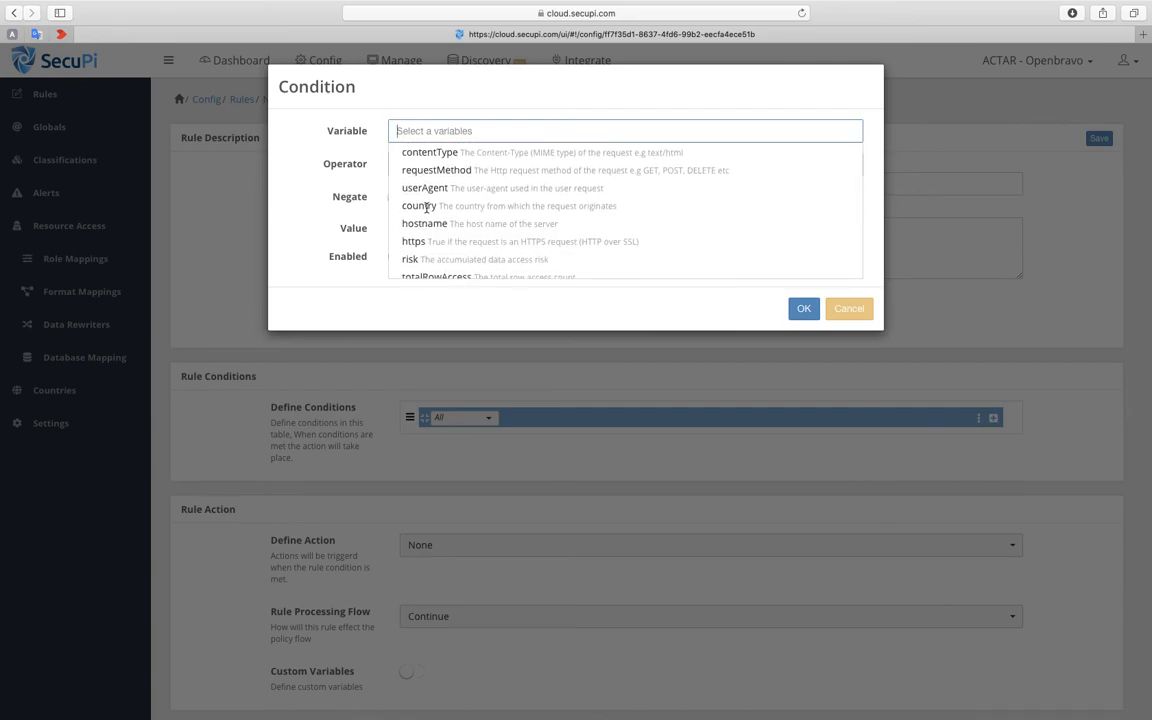
left_click(428, 207)
- Set the country condition's operator to !equals and its value to Brazil, and add it to the rule
left_click(495, 168)
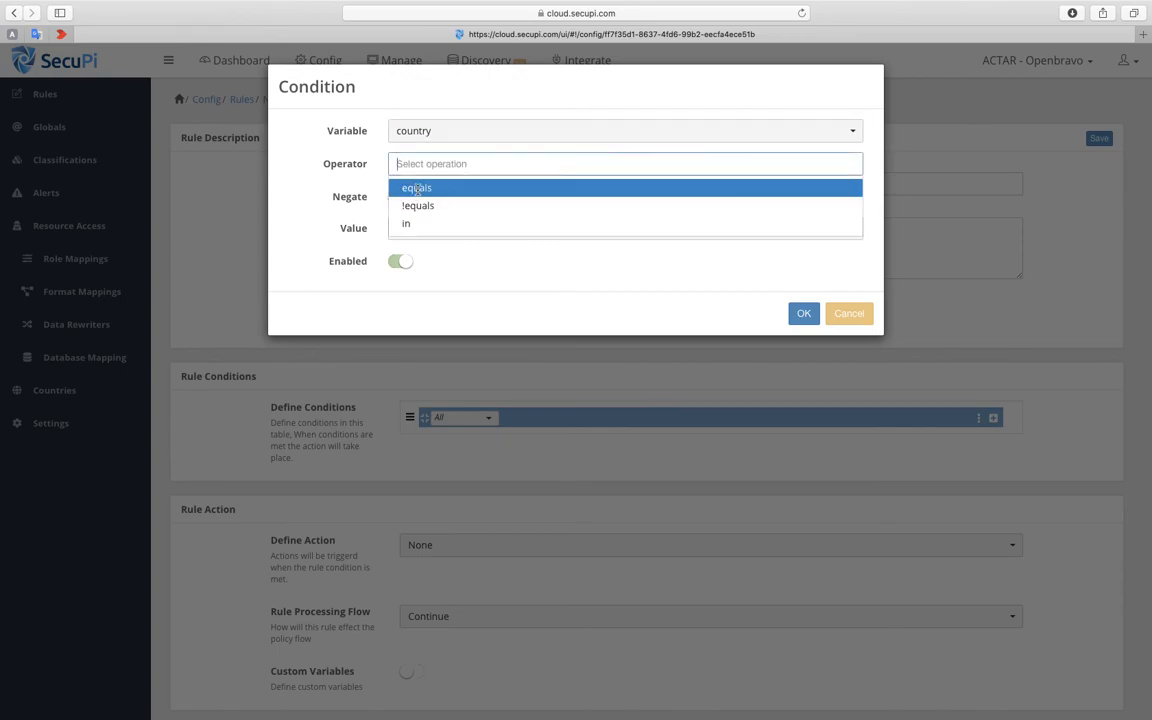
left_click(416, 188)
left_click(428, 168)
left_click(418, 206)
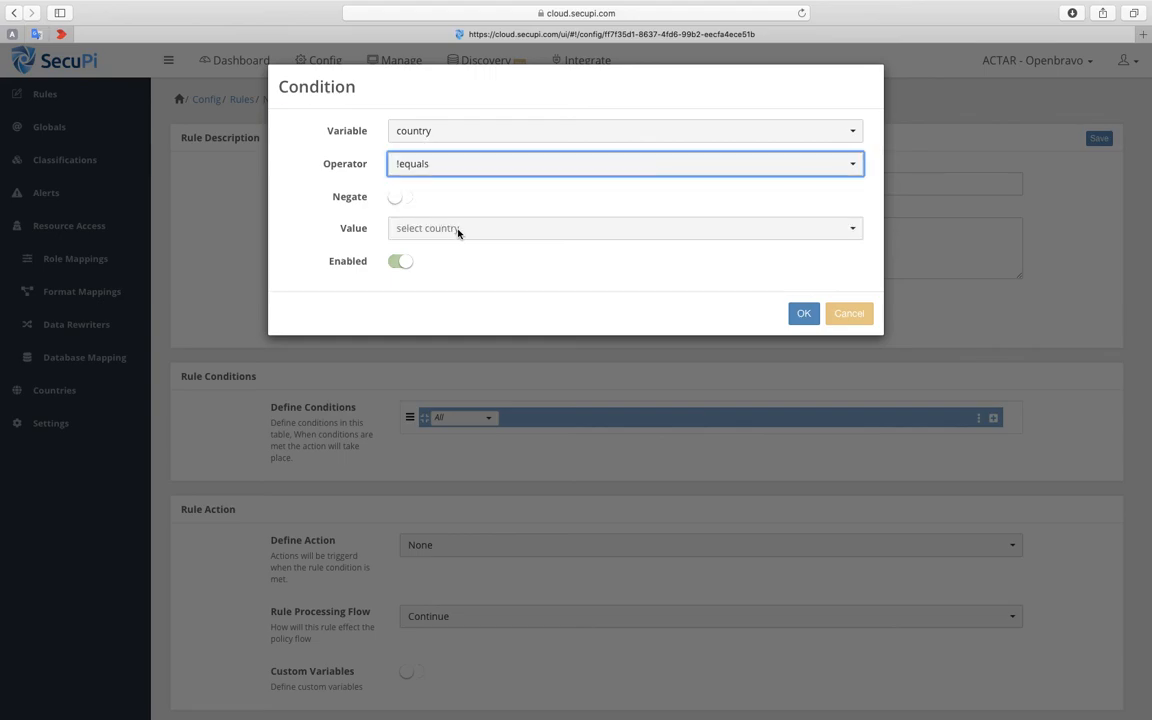
left_click(458, 230)
type("b")
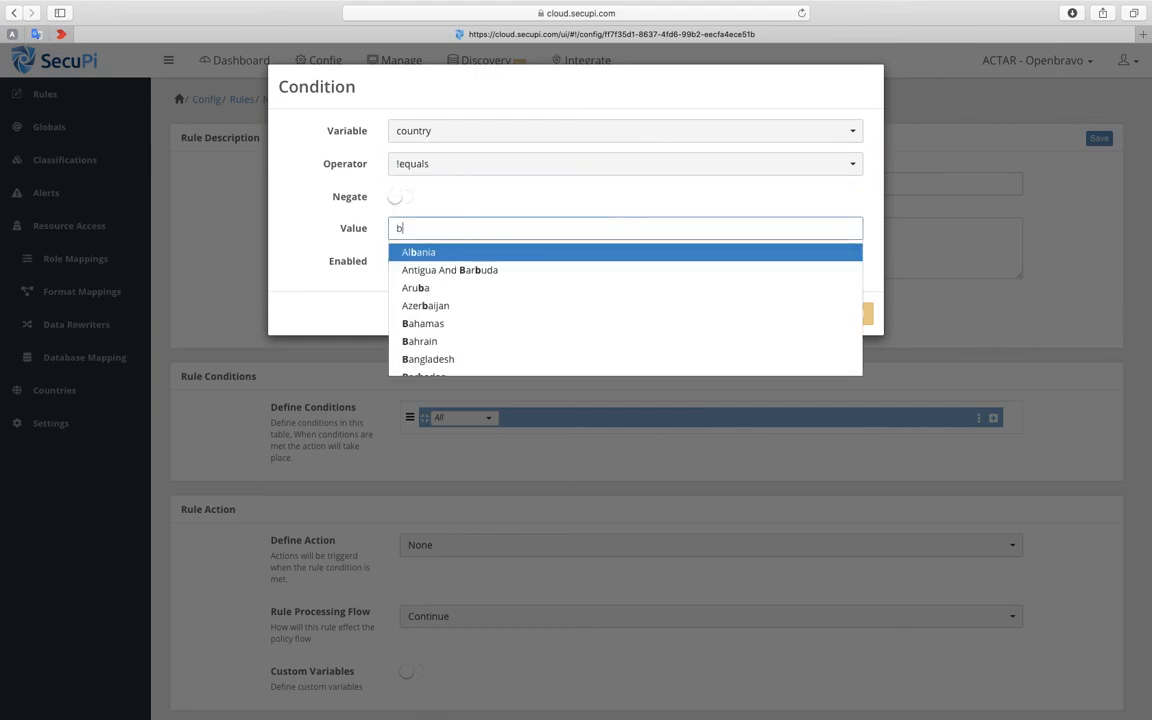
type("razil")
left_click(410, 253)
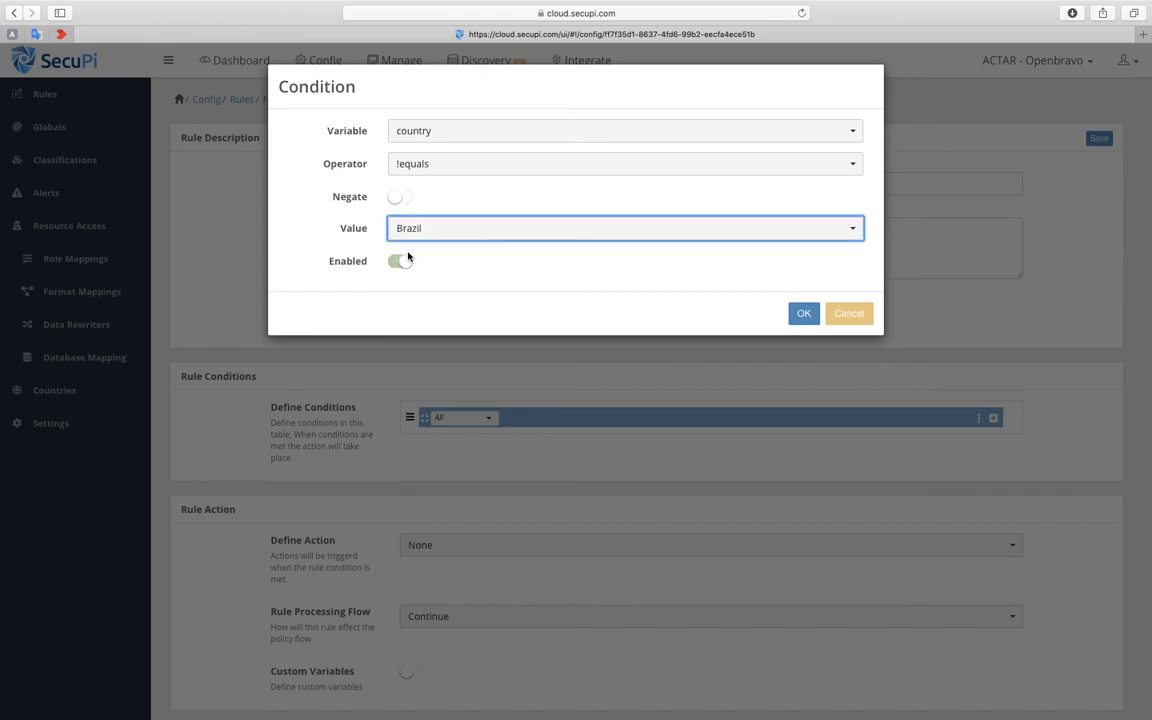
left_click(805, 314)
- Examine the web, monitoring and other actions available for the new rule, leaving the action at None
scroll(845, 365, "down", 1)
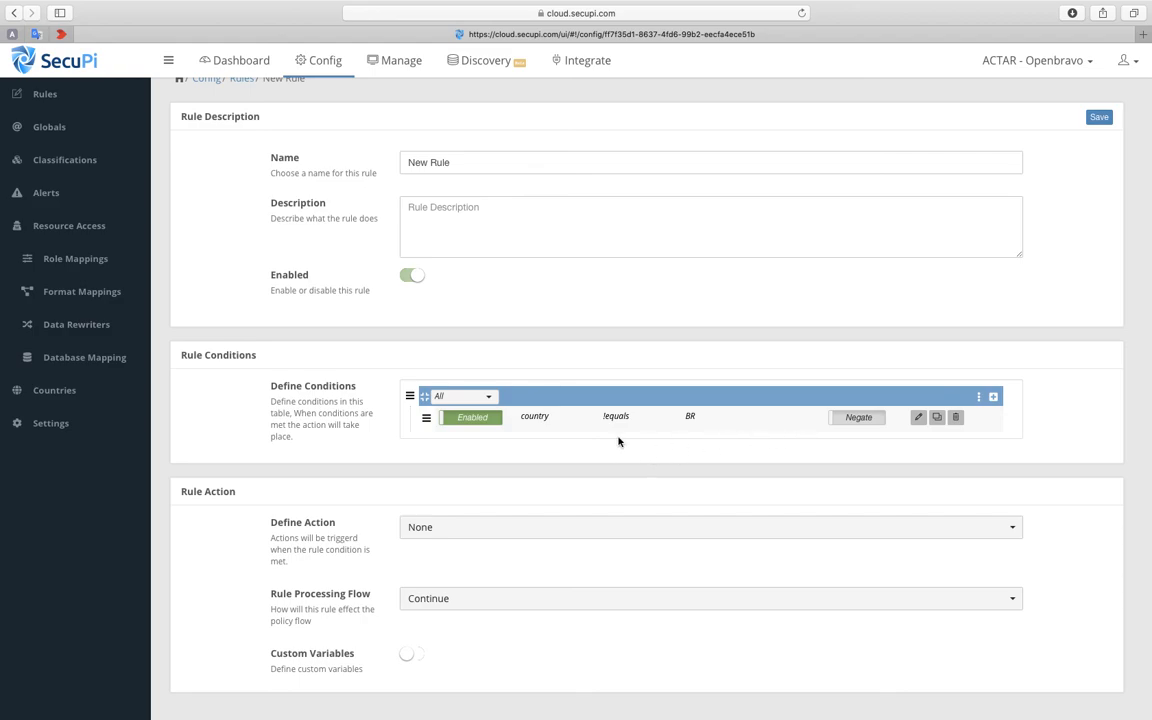
left_click(617, 530)
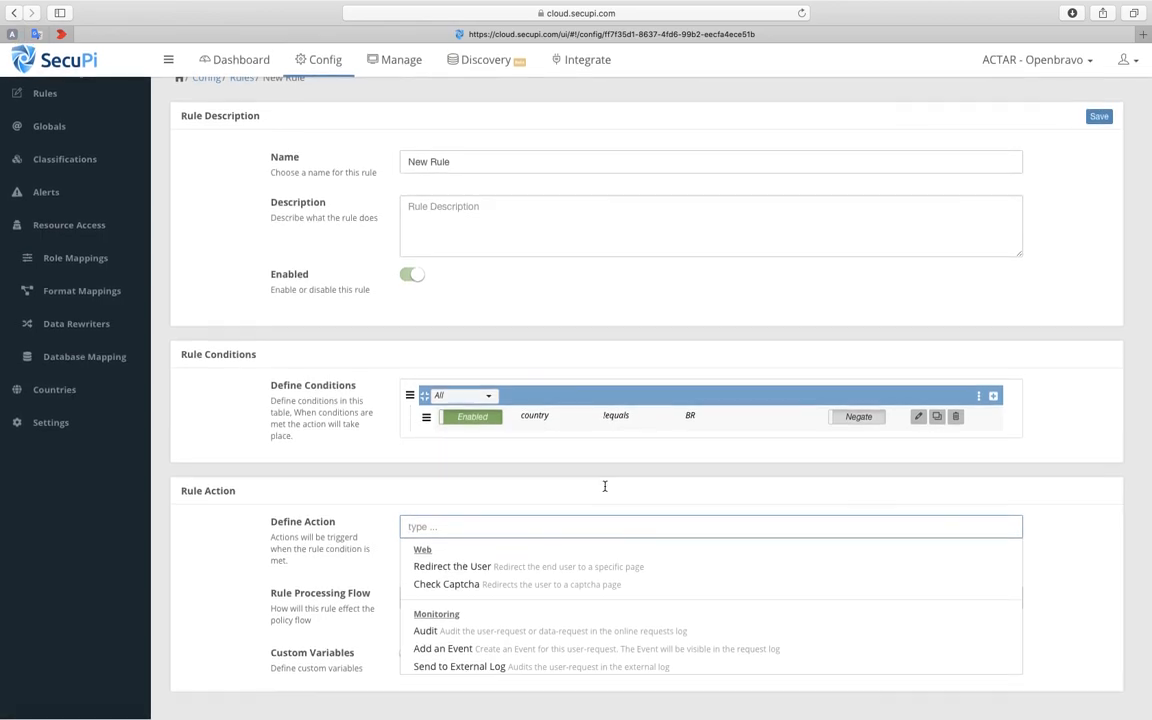
scroll(481, 566, "down", 2)
scroll(481, 566, "up", 2)
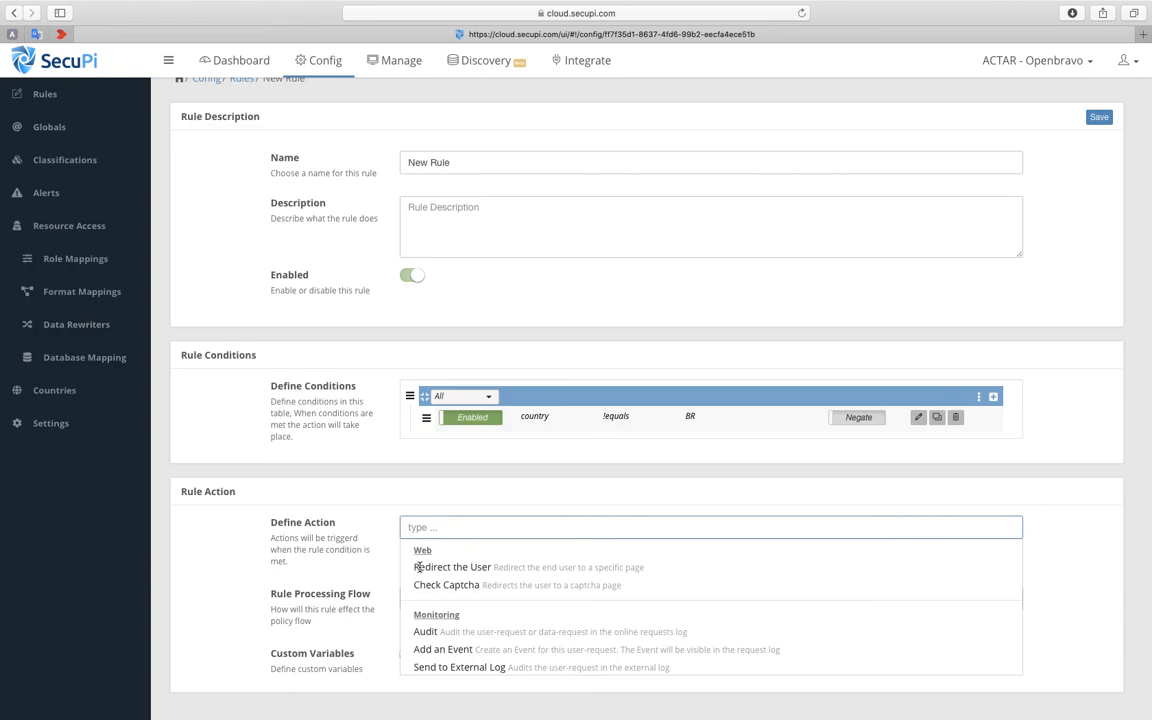
scroll(525, 572, "down", 2)
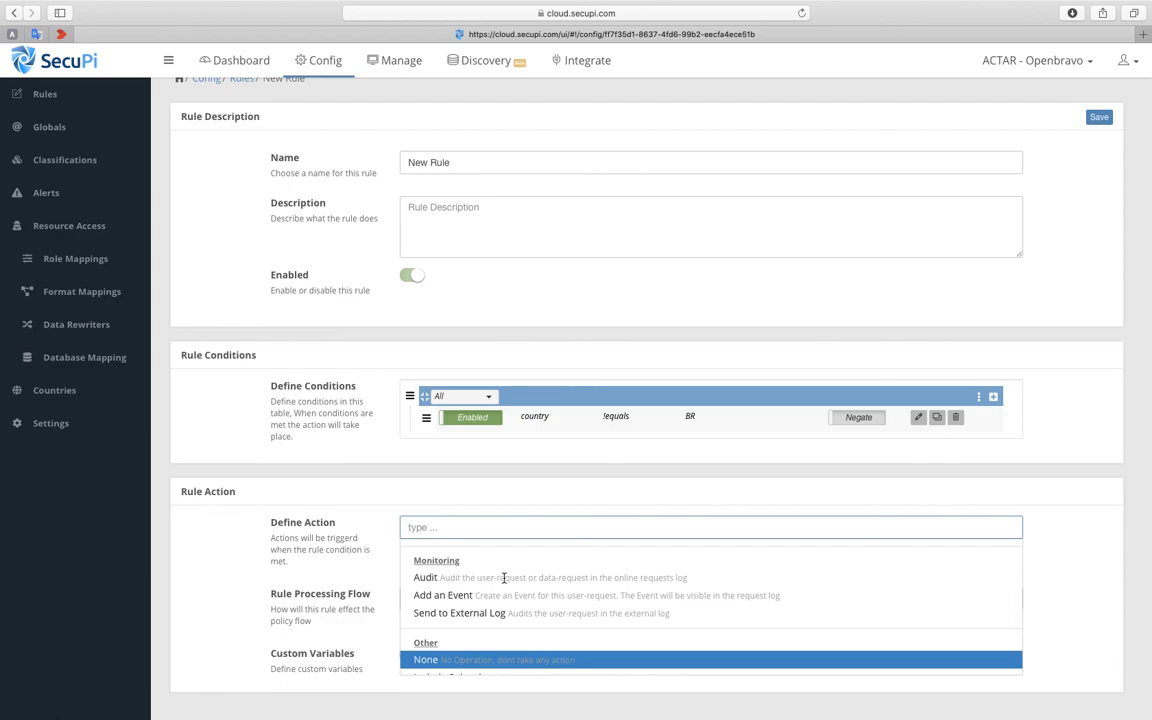
left_click(703, 501)
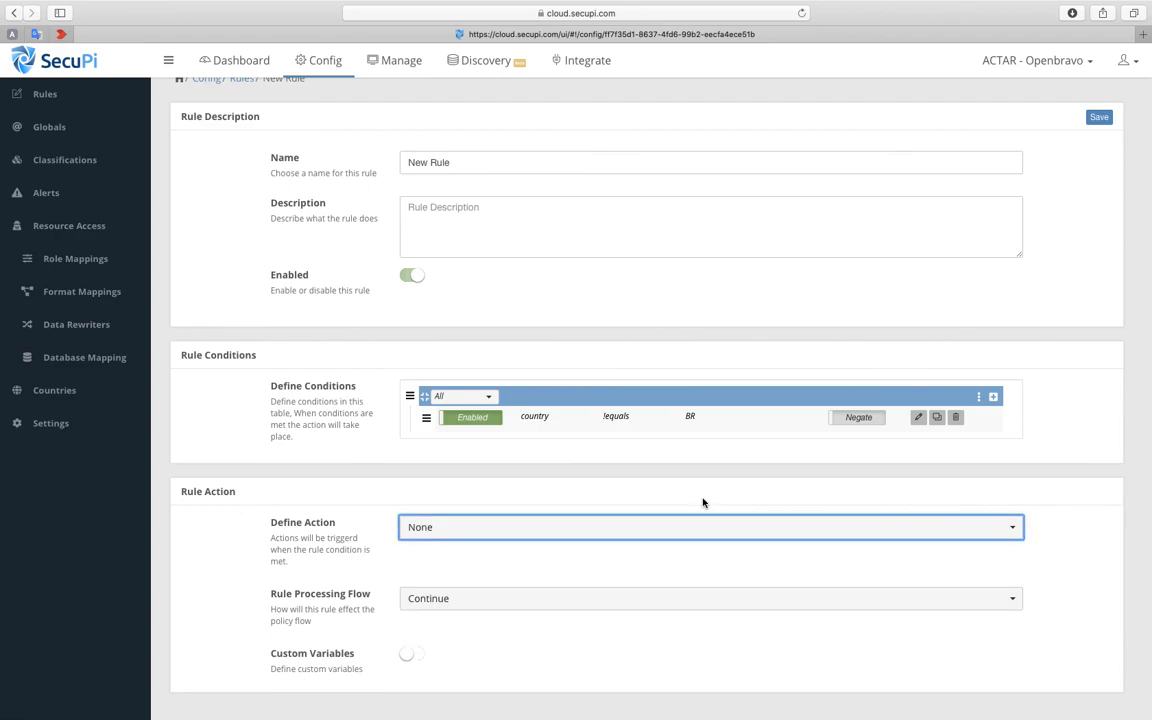